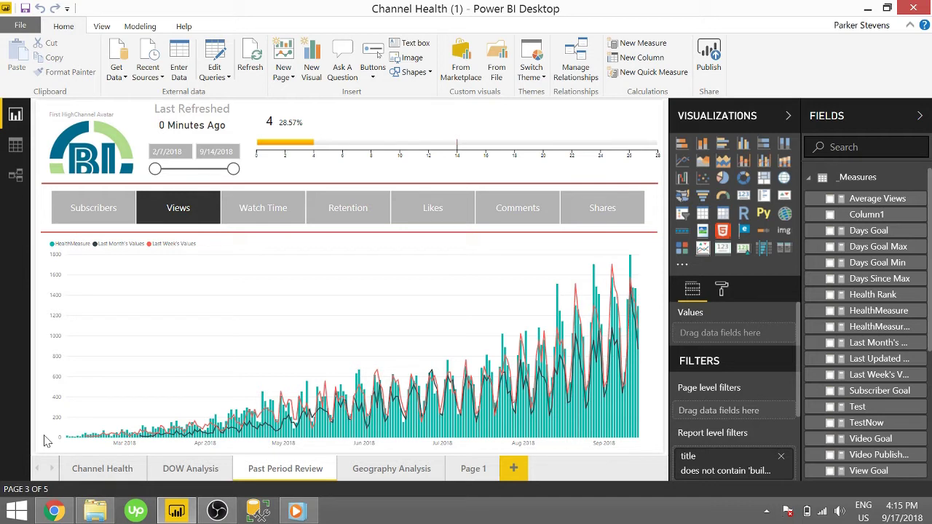
Step: Cycle the chart through Subscribers, Views and Watch Time, ending back on Views
click(113, 217)
click(178, 210)
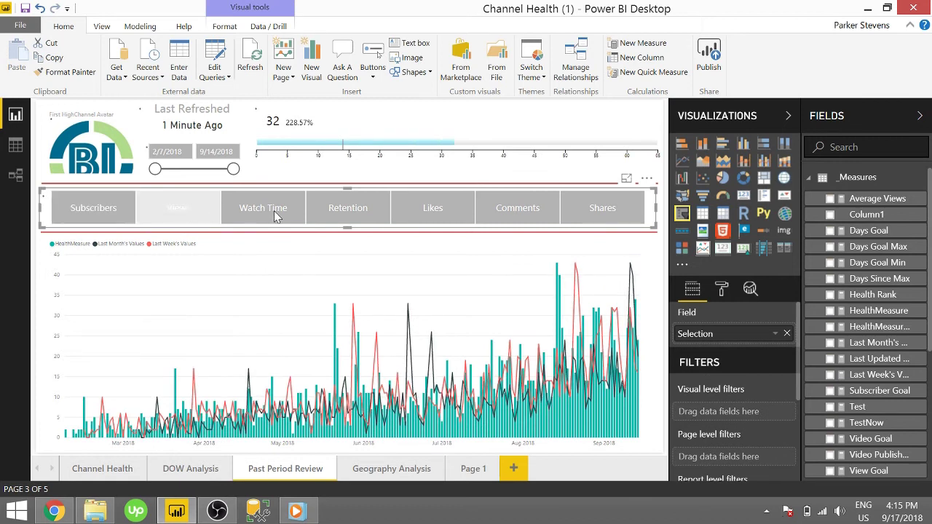
click(276, 217)
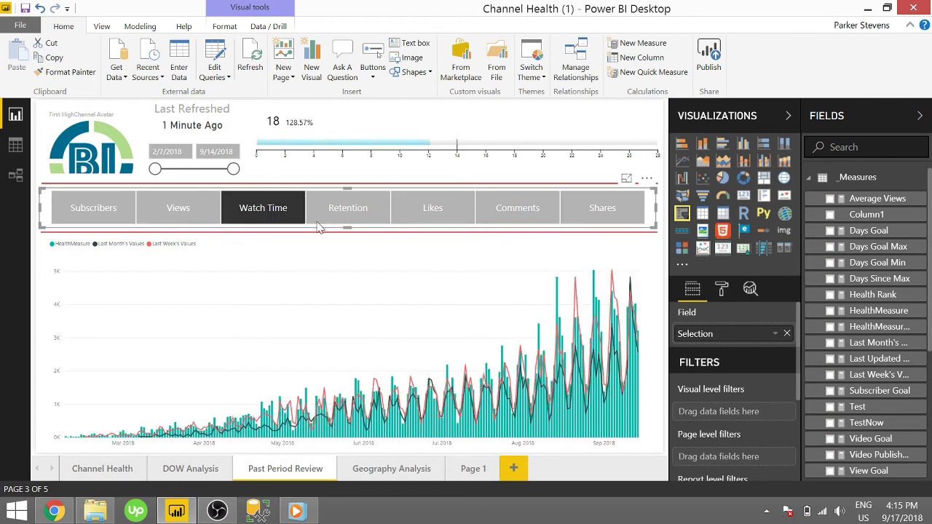
click(166, 218)
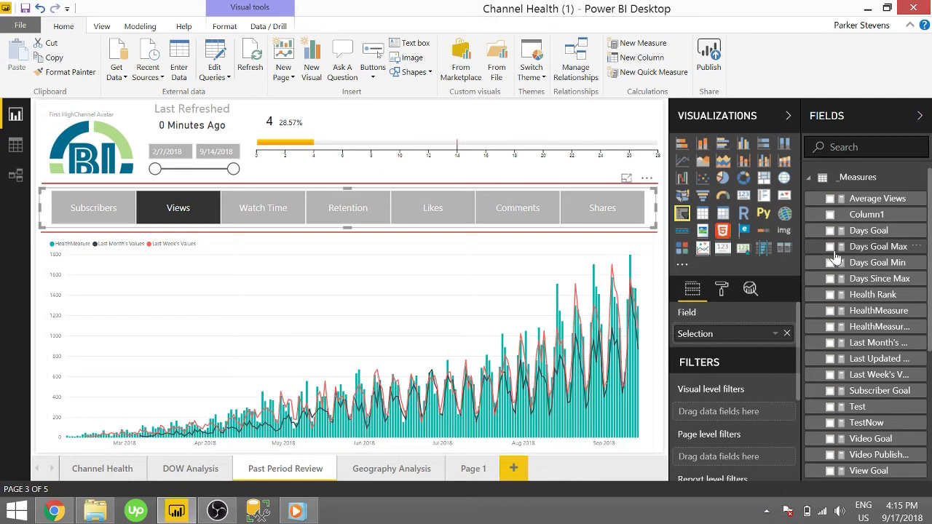
Step: Start a new _Measures measure 'Max So Far' with VAR CurrentDate = MAX('Date Table'[Date])
right_click(883, 177)
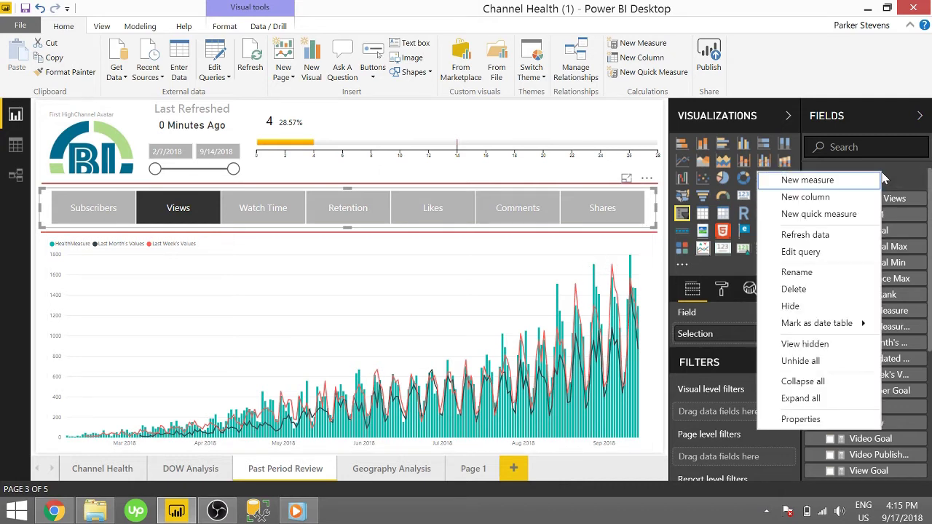
click(847, 183)
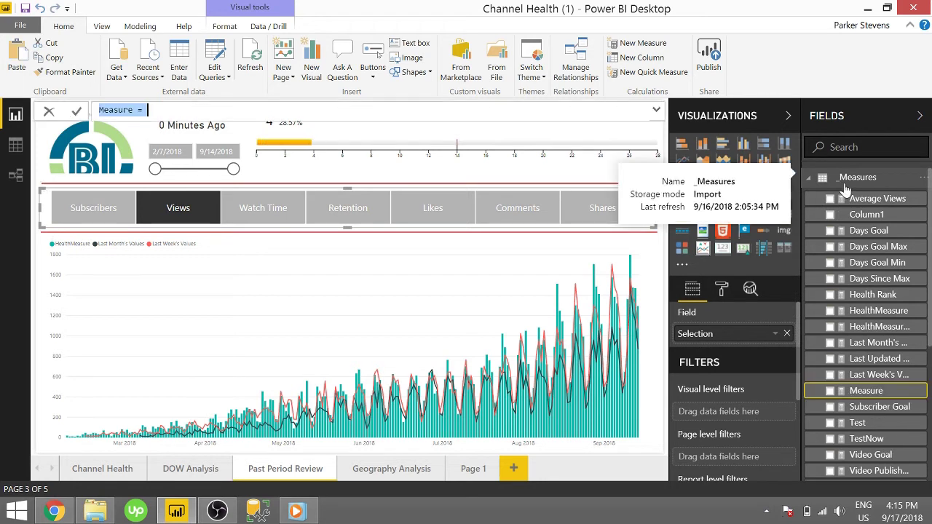
text(Max So Far =)
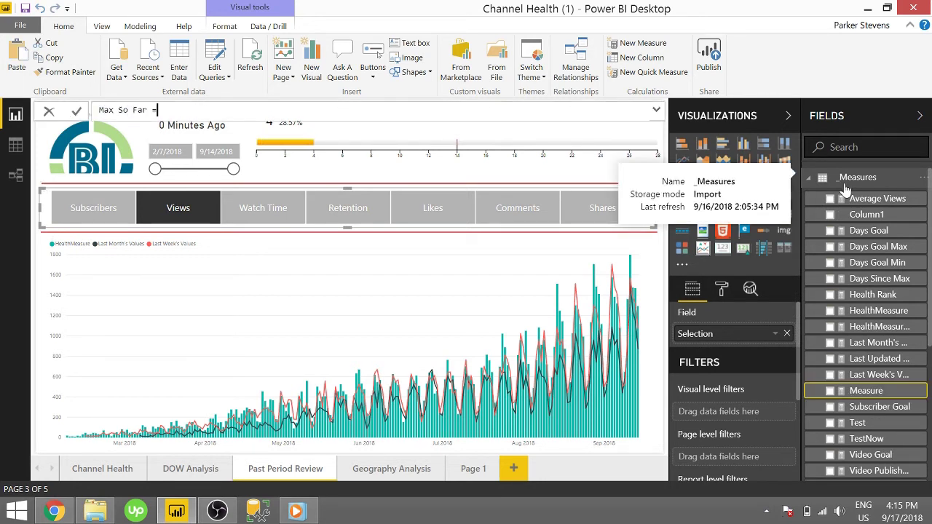
key(shift+Return)
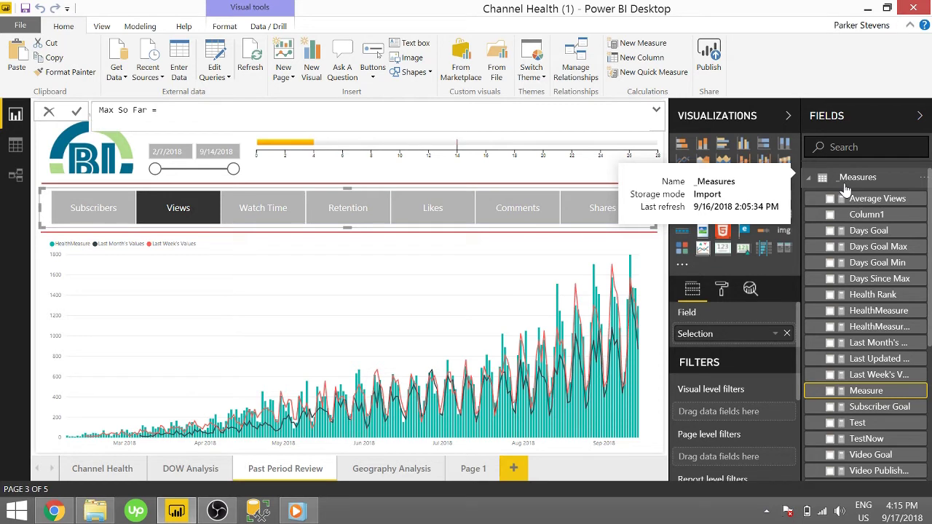
text(VAR CurrentDate = MAX(date)
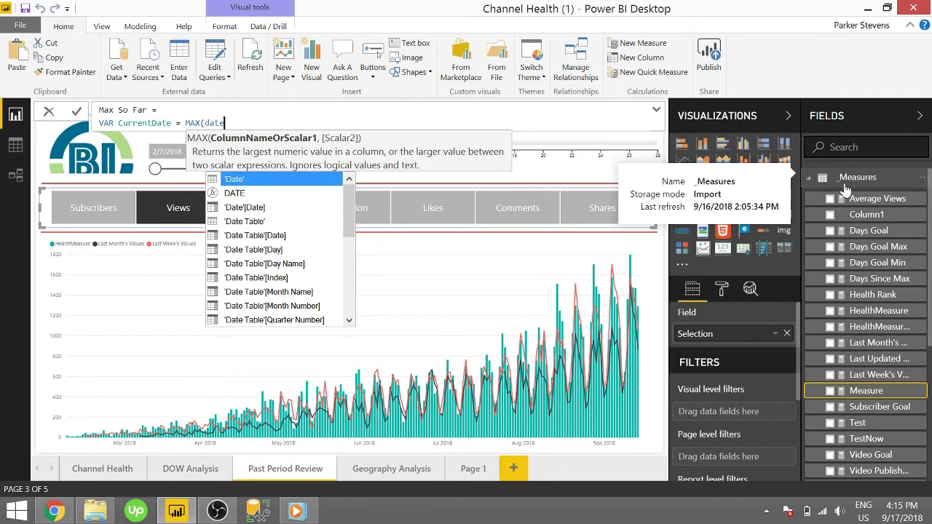
key(Down)
key(Down)
key(Down)
key(Down)
key(Tab)
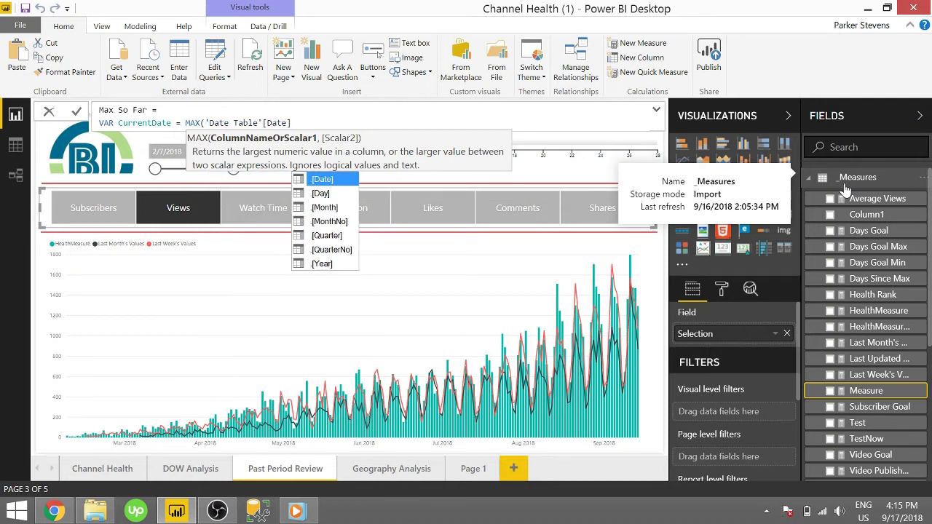
text())
Step: Finish the formula with RETURN MAXX('Date Table', [HealthMeasure]) and commit it
key(shift+Return)
text(RETURN)
key(shift+Return)
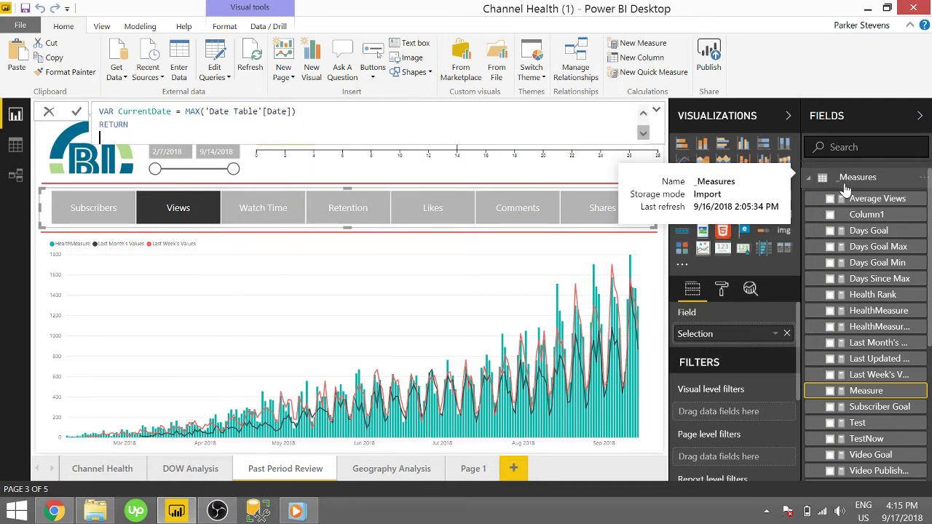
text(MAXX()
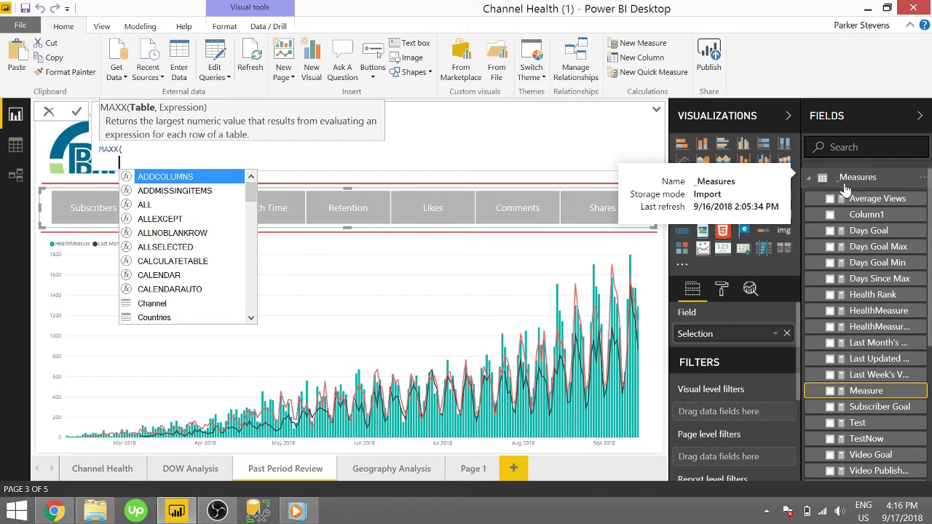
key(shift+Return)
text(date)
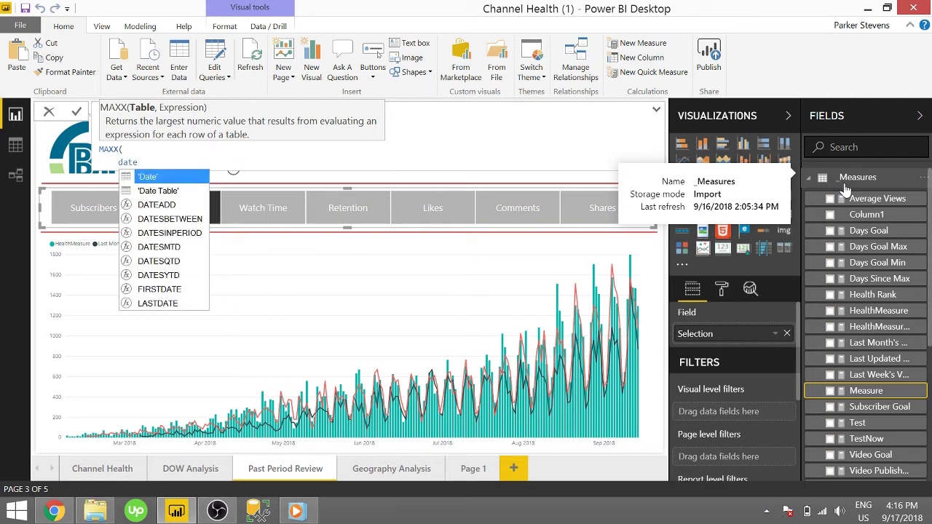
key(Down)
key(Tab)
text(,)
key(shift+Return)
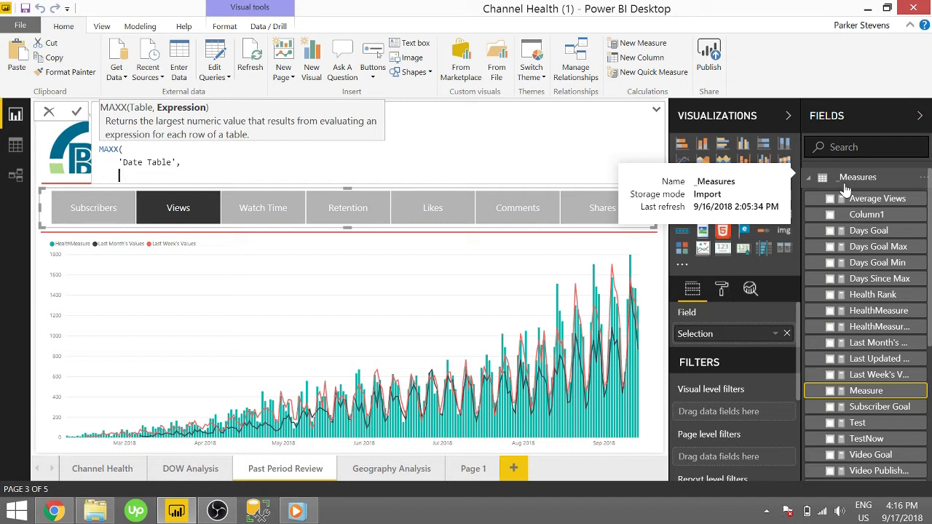
text(Heal)
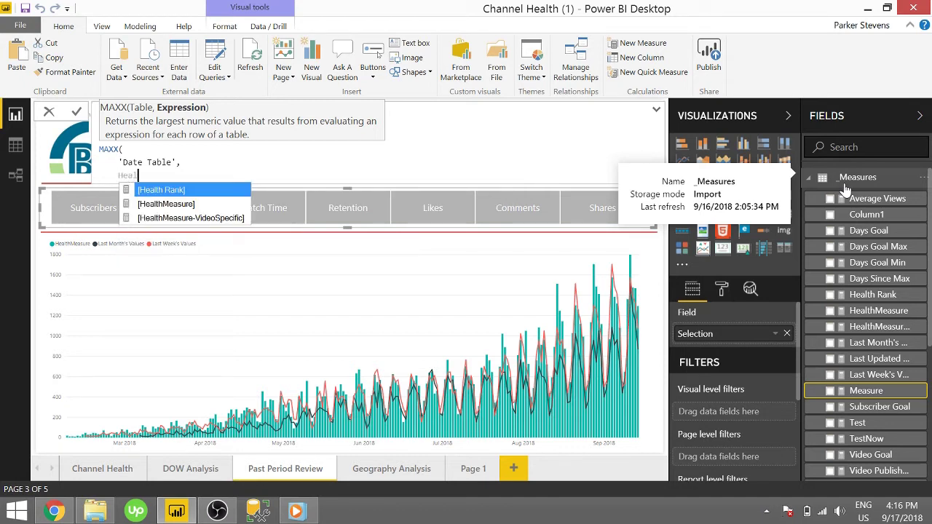
key(Down)
key(Tab)
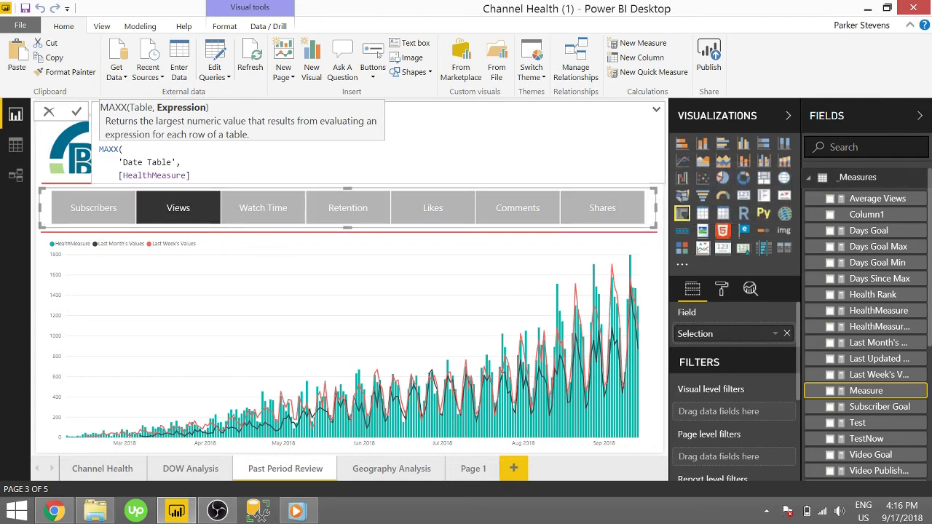
key(shift+Return)
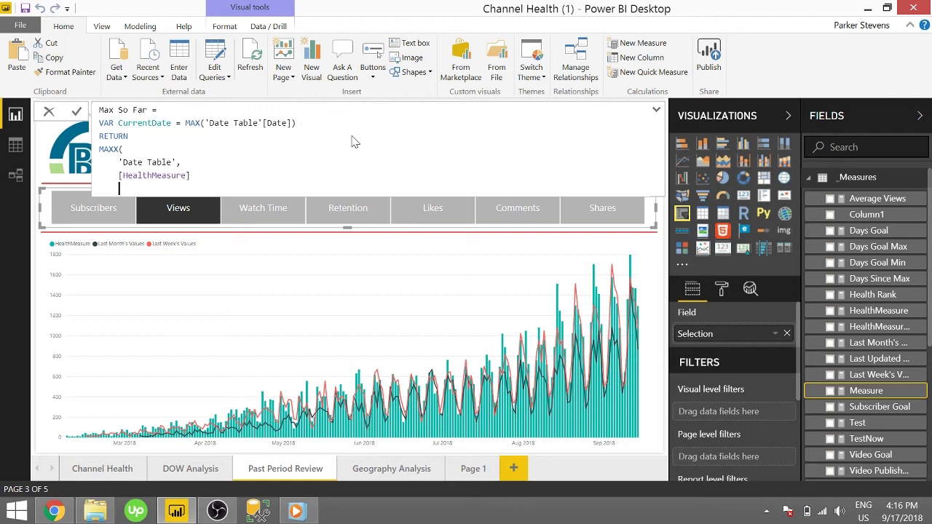
text())
key(Return)
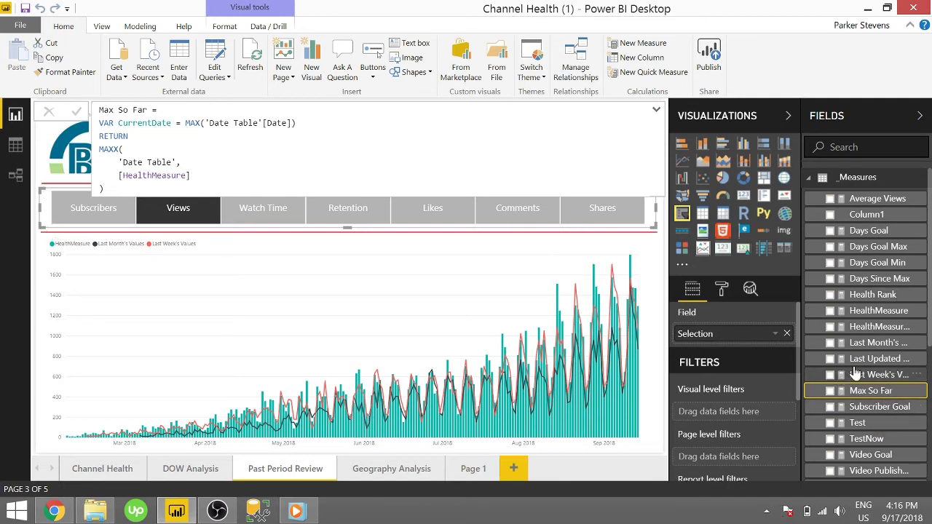
Step: Add Max So Far to the Views chart as a line alongside HealthMeasure
drag(890, 392, 467, 276)
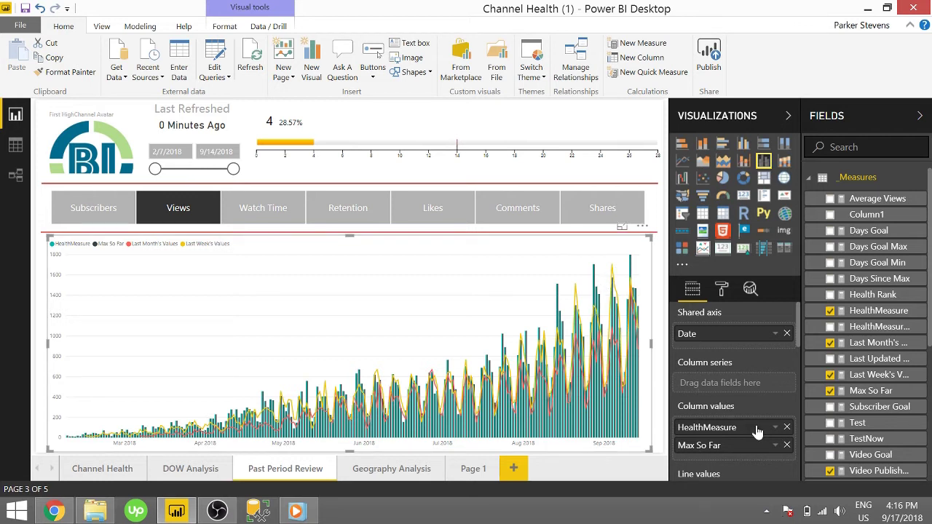
mouse_move(729, 445)
mouse_down()
mouse_move(731, 502)
mouse_move(727, 469)
mouse_up()
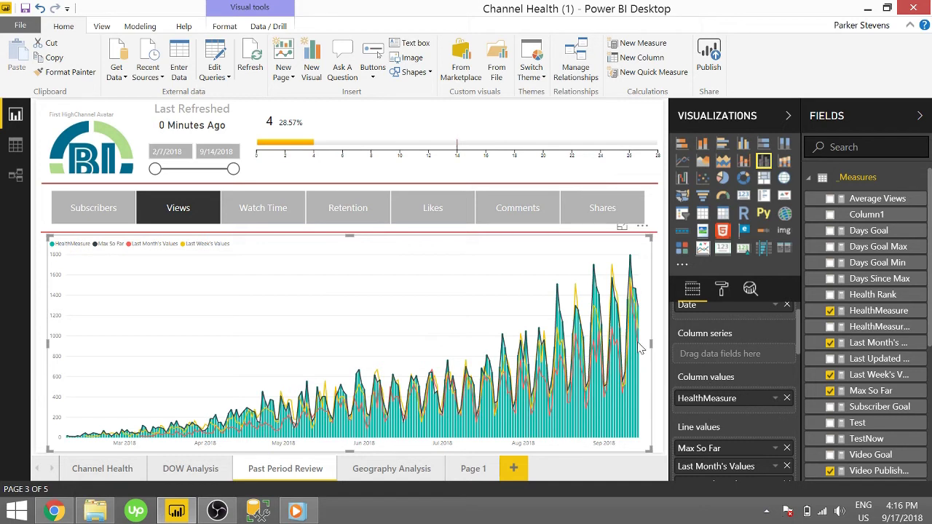
mouse_move(631, 338)
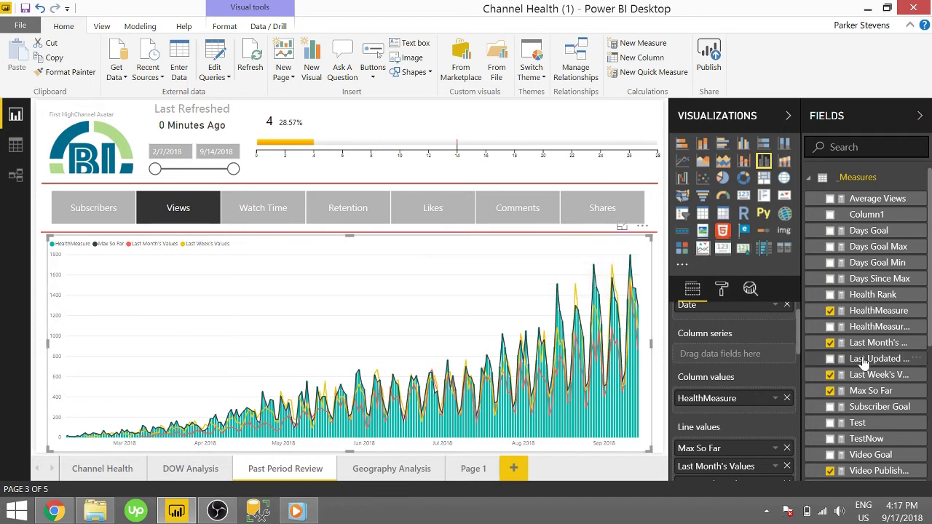
Step: Replace MAXX's table argument with ALL('Date Table'[Date]), flattening the line at about 1,800
click(874, 391)
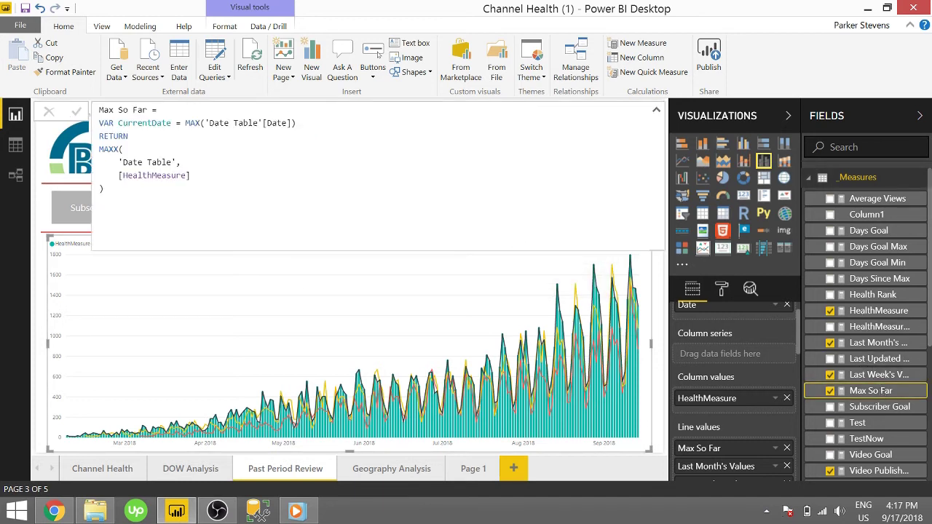
drag(177, 163, 120, 163)
text(ALL)
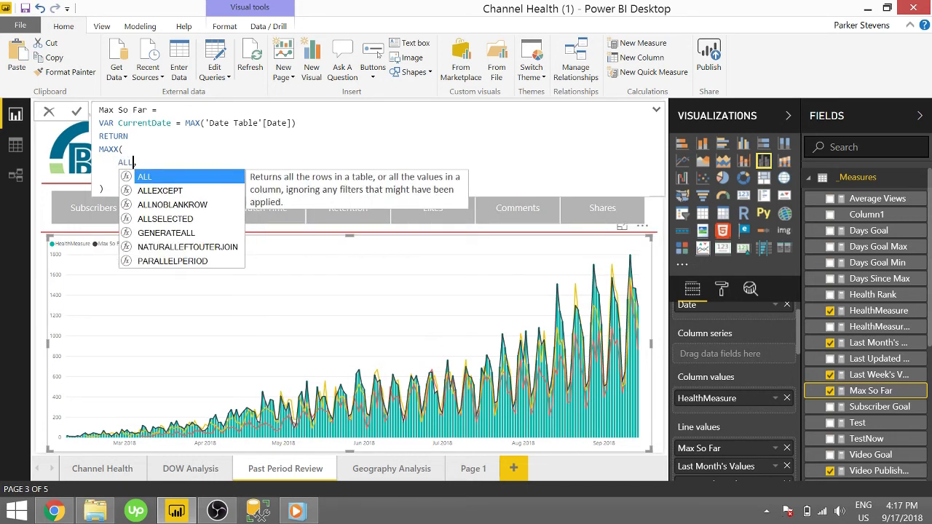
text((da)
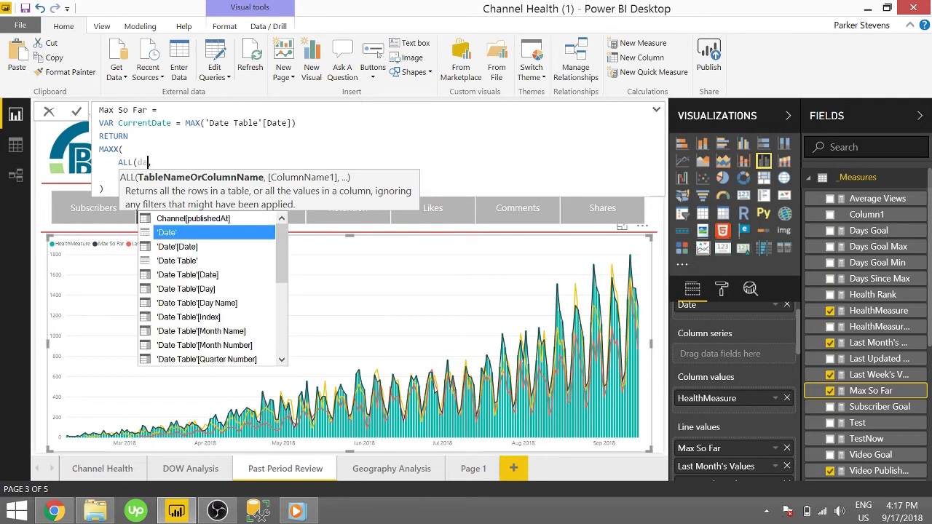
text(te)
key(Down)
key(Down)
key(Down)
key(Tab)
text(,)
text())
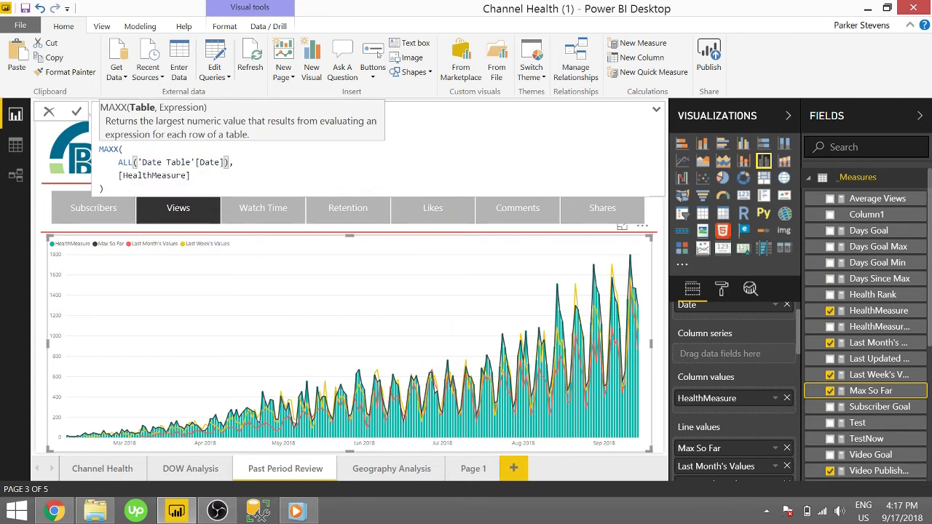
key(Return)
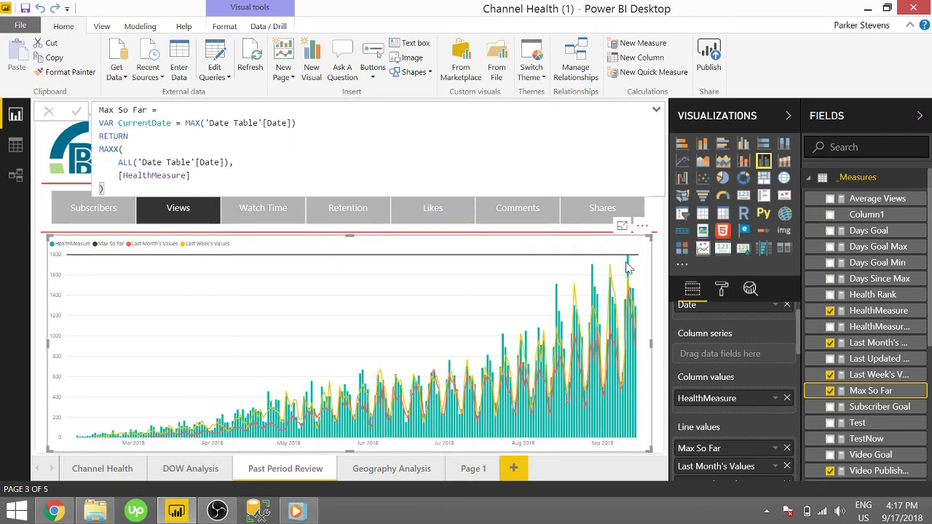
mouse_move(630, 268)
click(118, 162)
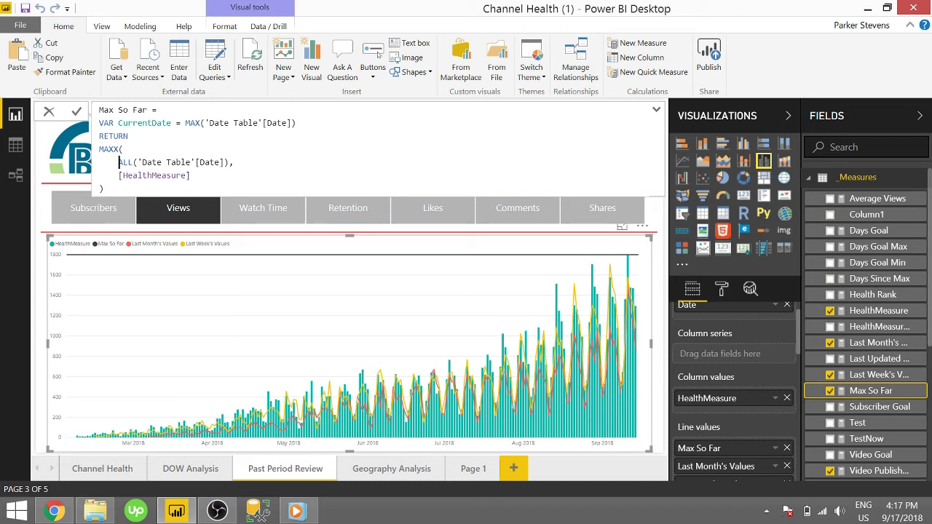
Step: Wrap the ALL('Date Table'[Date]) argument in FILTER( on its own indented line
text(FILTER()
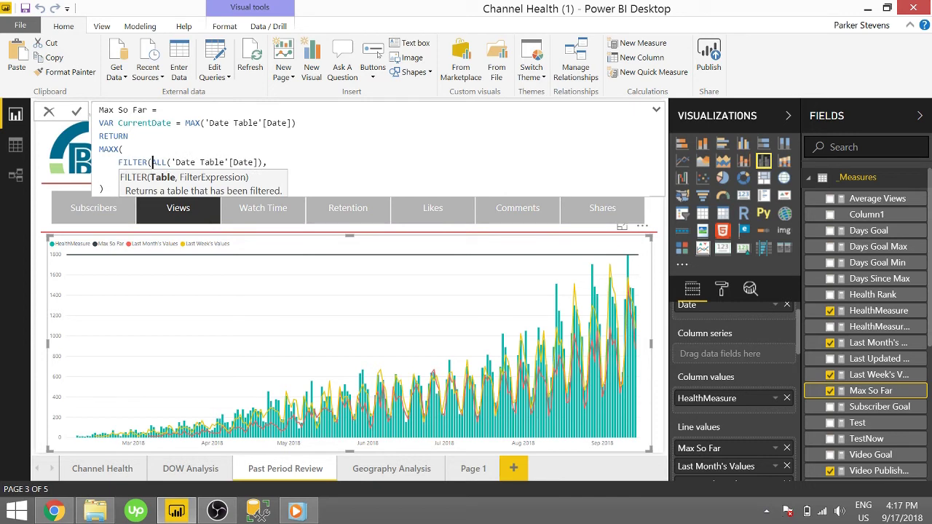
key(shift+Return)
key(Tab)
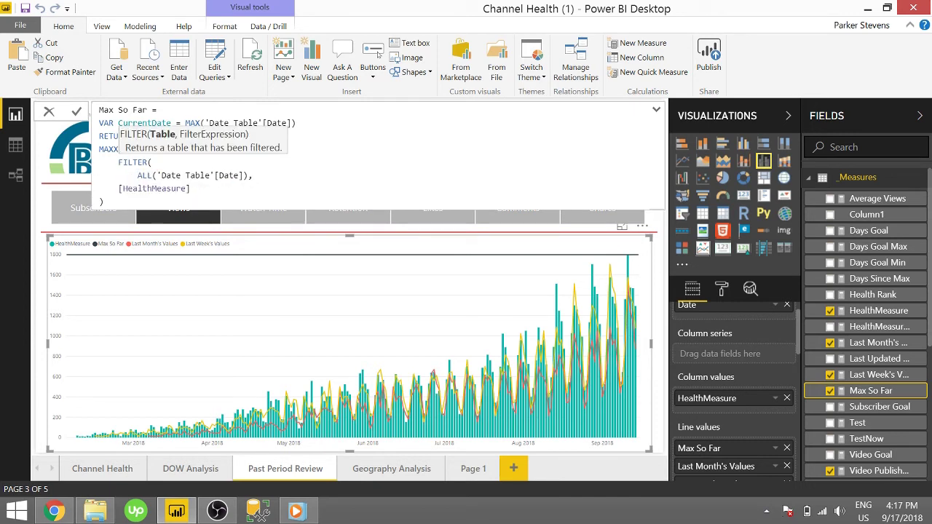
key(End)
key(Left)
key(Right)
key(shift+Return)
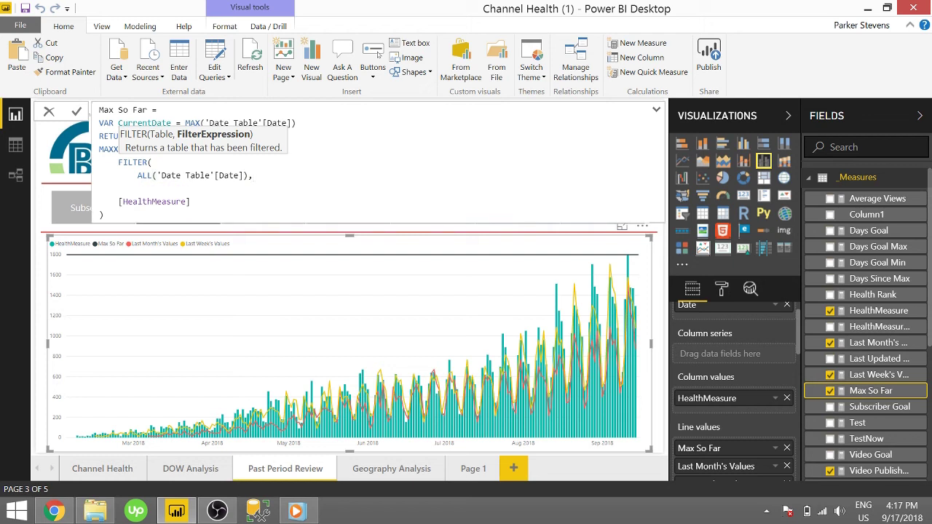
Step: Add the filter condition 'Date Table'[Date] <= CurrentDate, close FILTER, and commit the measure
text(date tab)
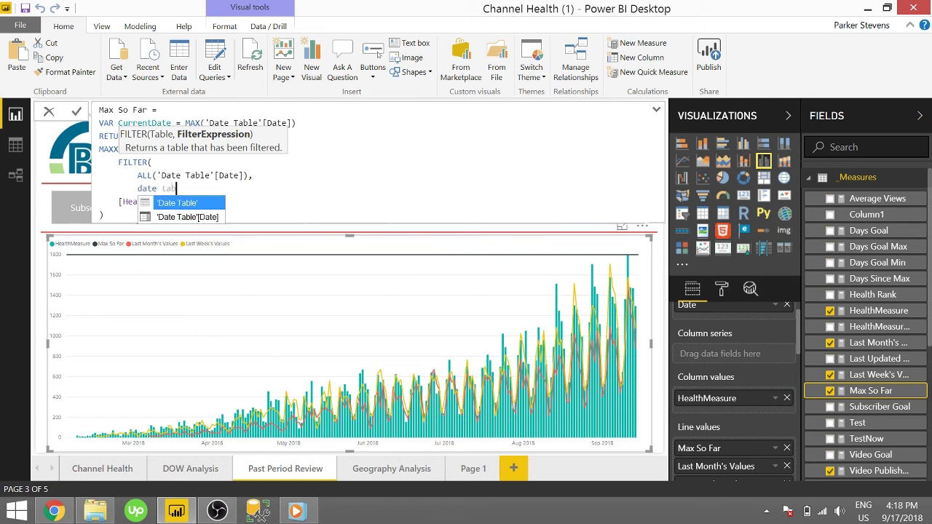
key(Down)
key(Tab)
text(<)
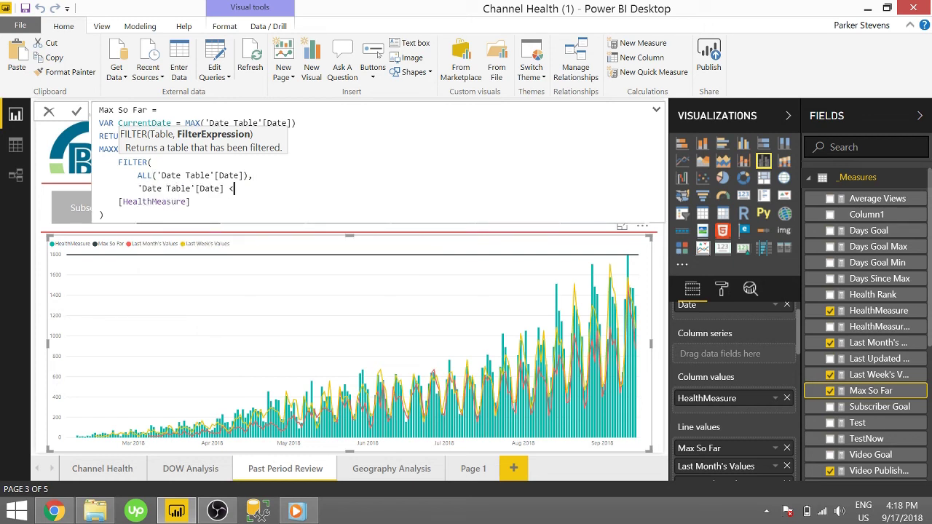
text(= Cur)
key(Down)
key(Tab)
key(shift+Return)
text(,)
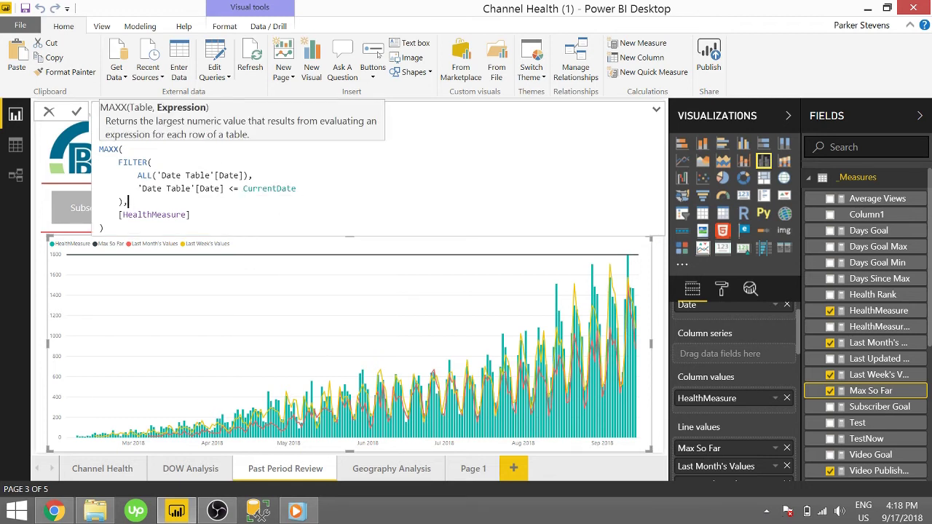
key(Return)
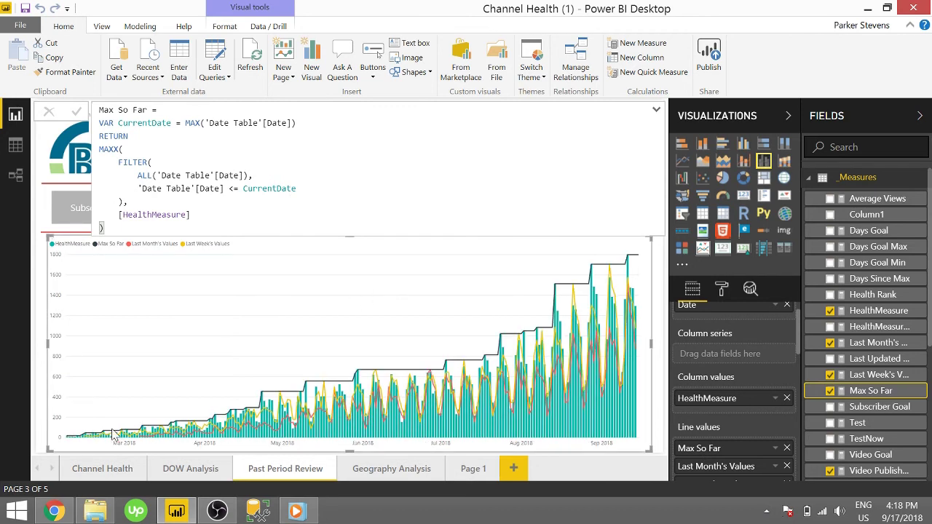
mouse_move(106, 435)
mouse_move(531, 336)
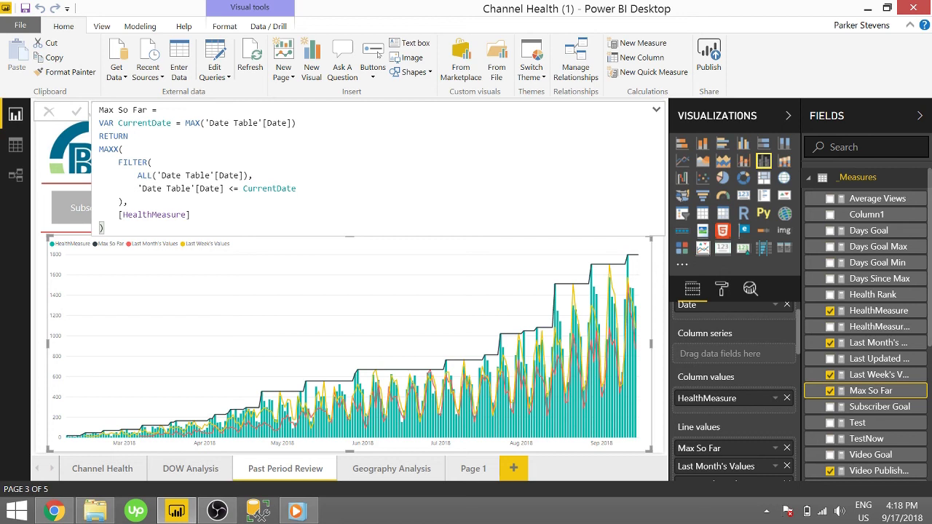
Step: Collapse the formula bar to one line and leave formula editing
click(656, 111)
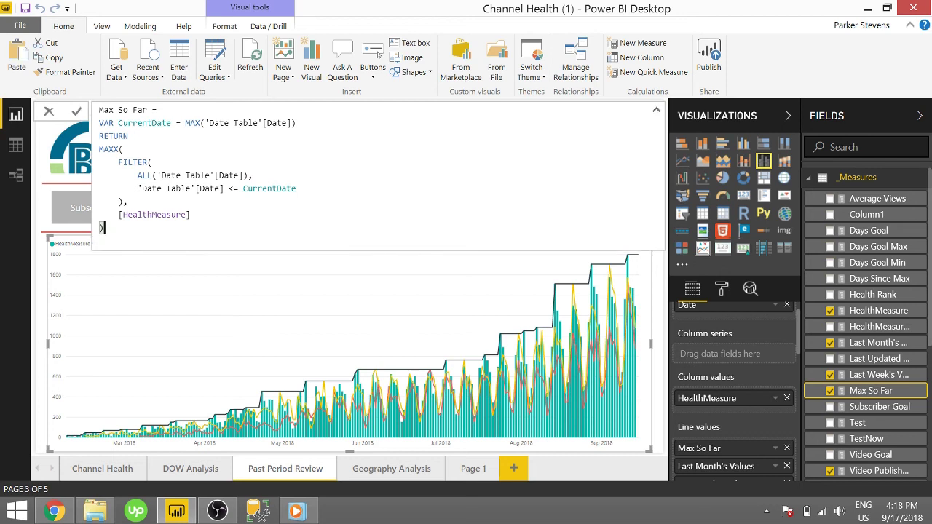
click(656, 112)
click(109, 219)
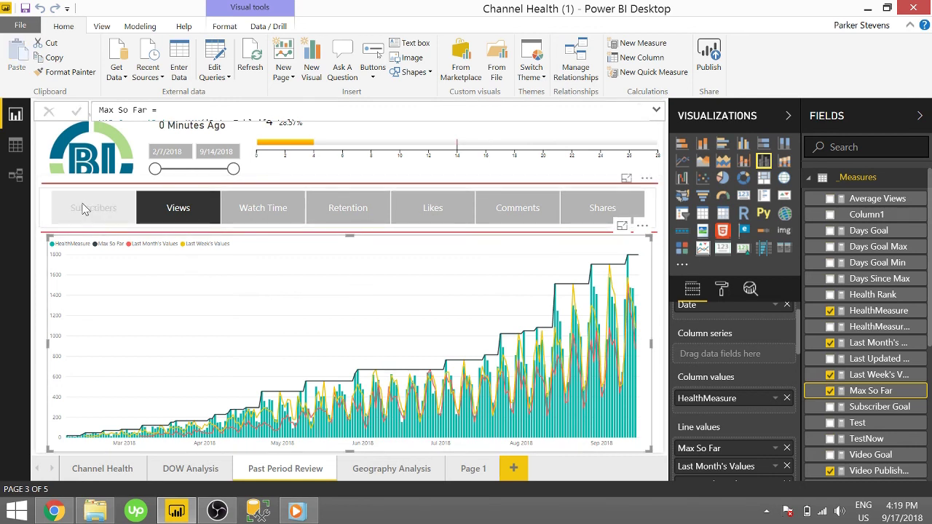
Step: Switch the chart to Subscribers to see Max So Far step to 33, then 43
click(94, 213)
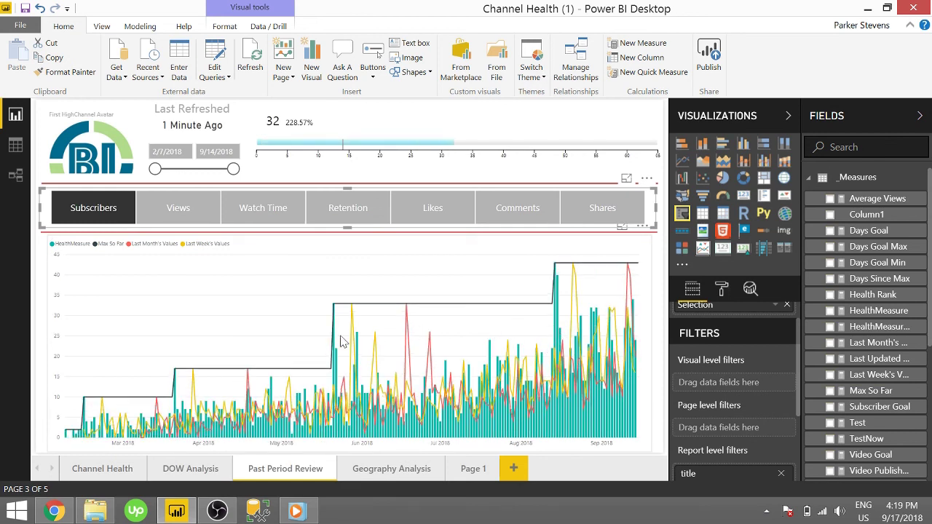
mouse_move(333, 310)
mouse_move(558, 271)
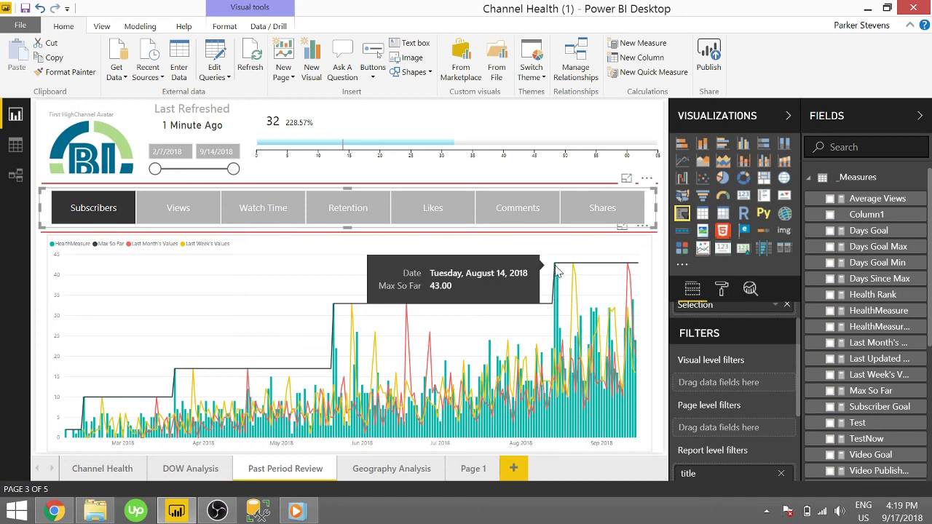